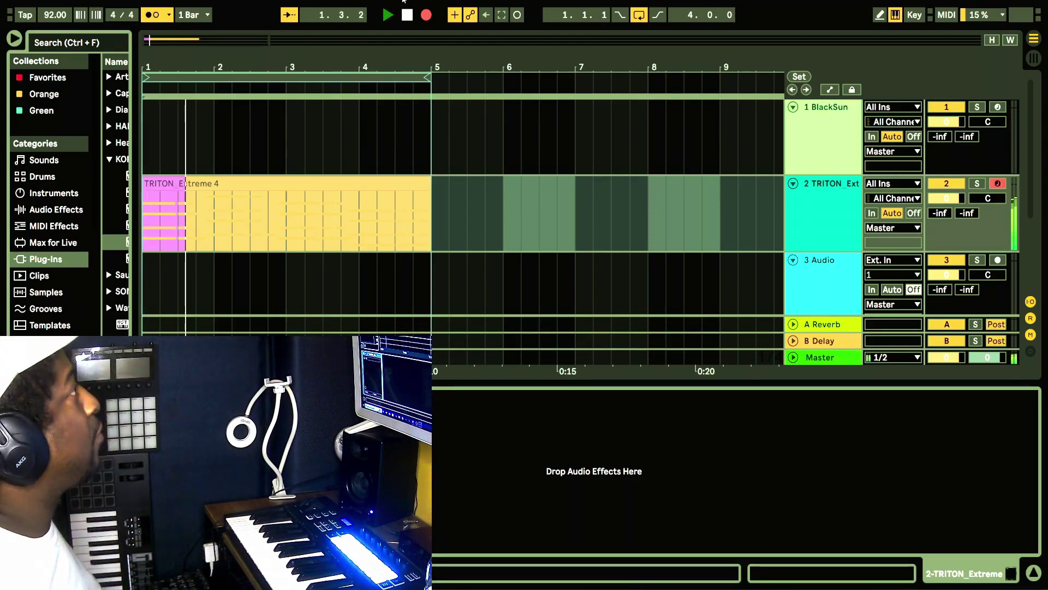
# Step: End the recording on the TRITON track and arm track 1 BlackSun for recording
pyautogui.click(426, 15)
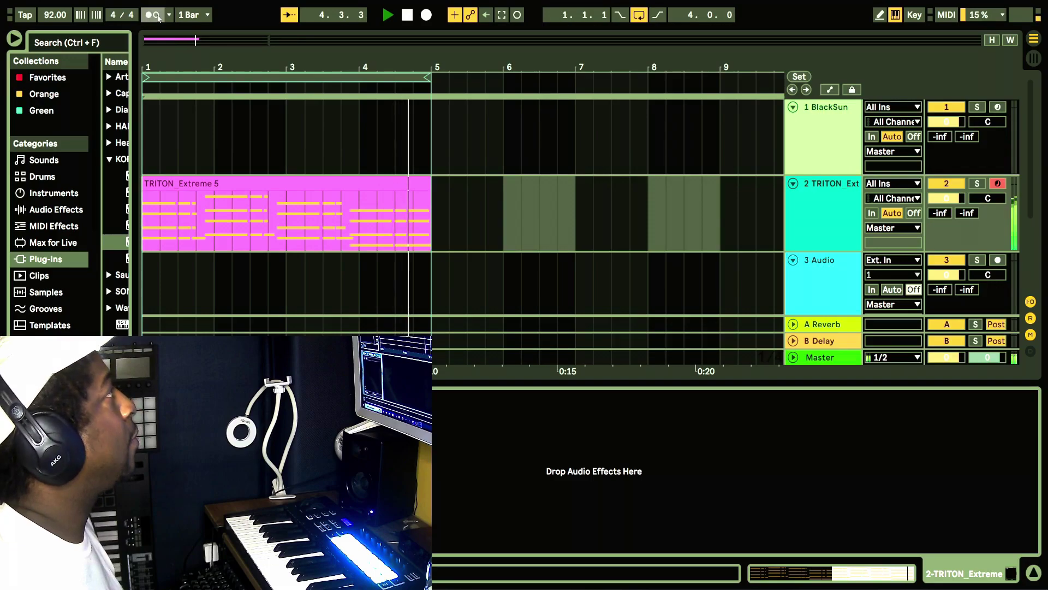
pyautogui.click(805, 130)
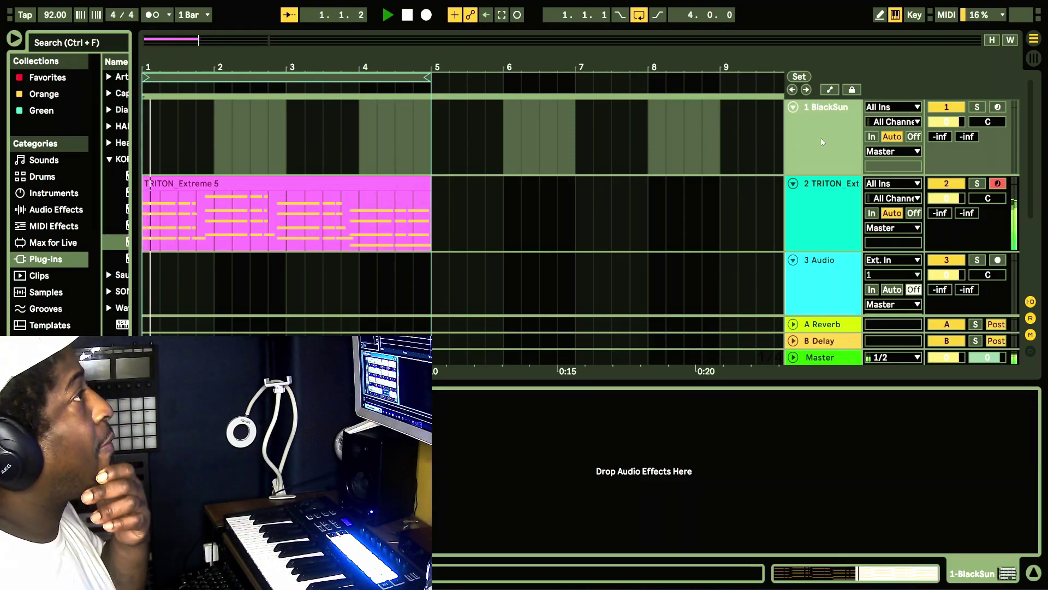
pyautogui.click(997, 107)
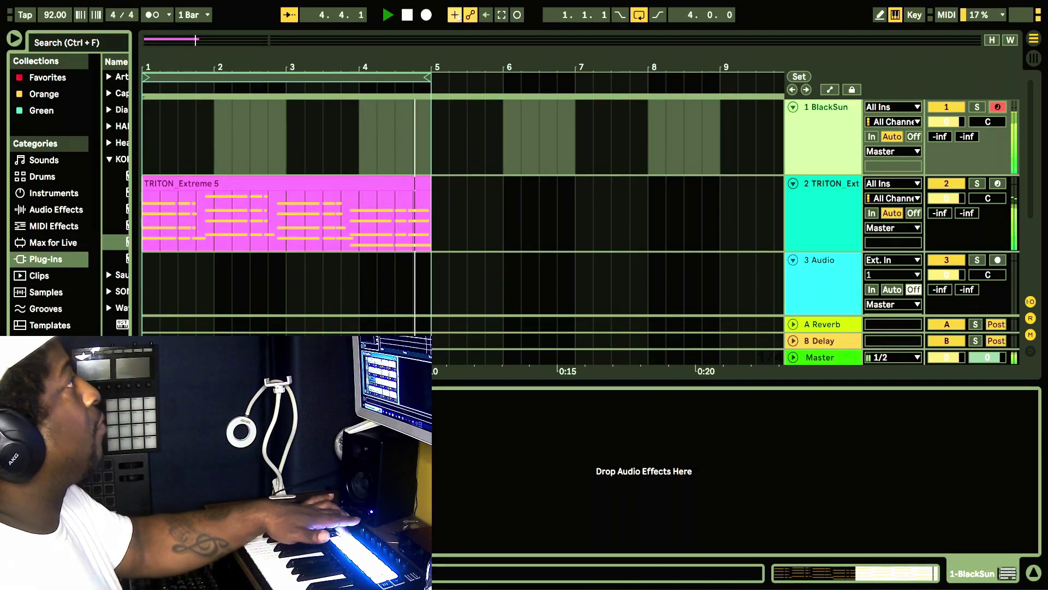
# Step: Record a four-bar drum part on track 1 BlackSun from the start of the loop, keeping playback running when recording ends
pyautogui.click(411, 18)
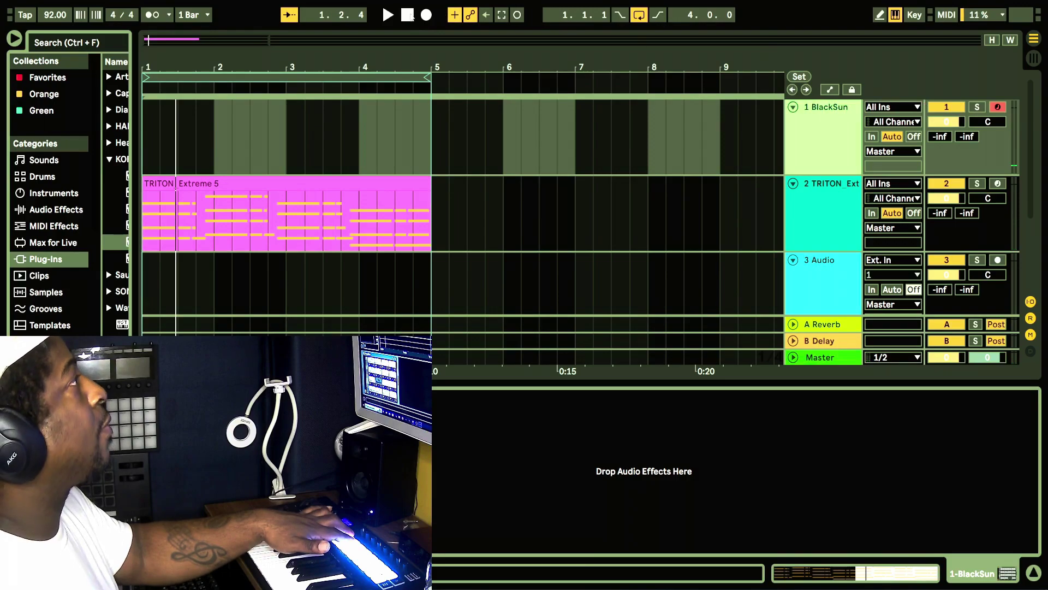
pyautogui.click(425, 15)
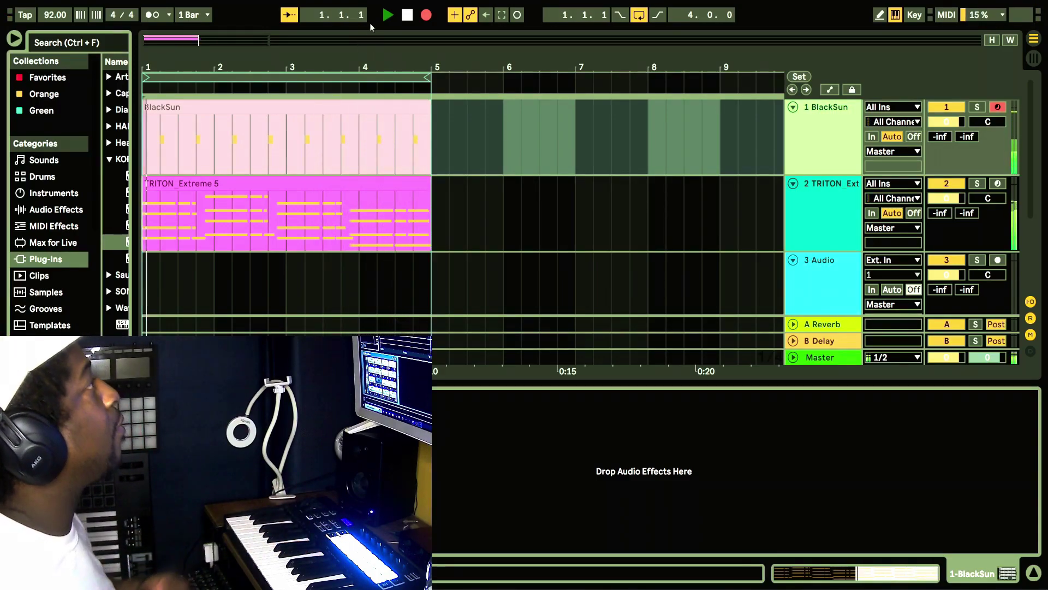
pyautogui.click(426, 20)
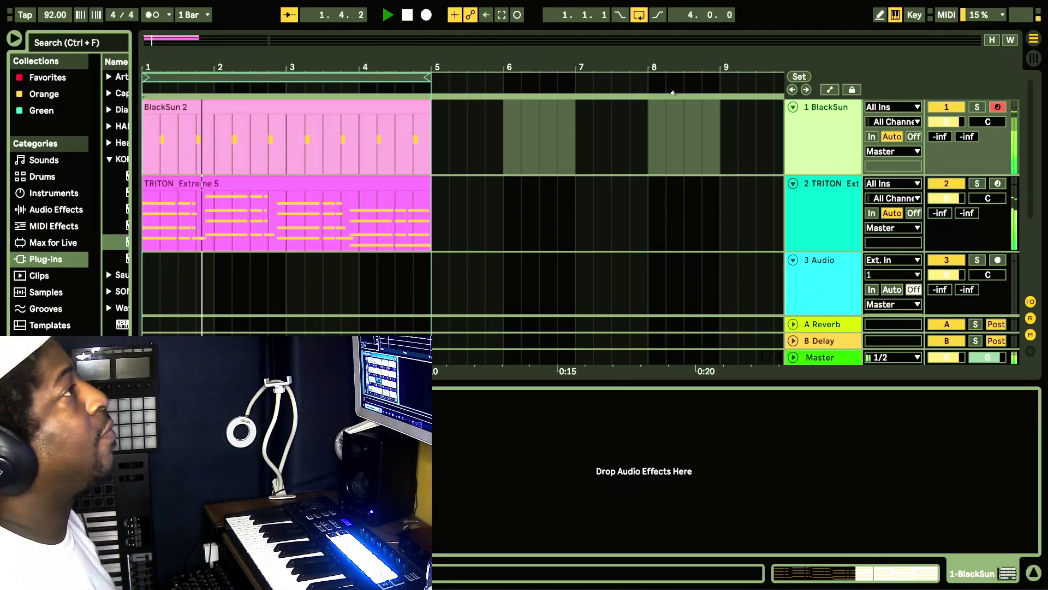
# Step: Duplicate track 1 BlackSun and delete the copied clip from the duplicate
pyautogui.rightClick(805, 129)
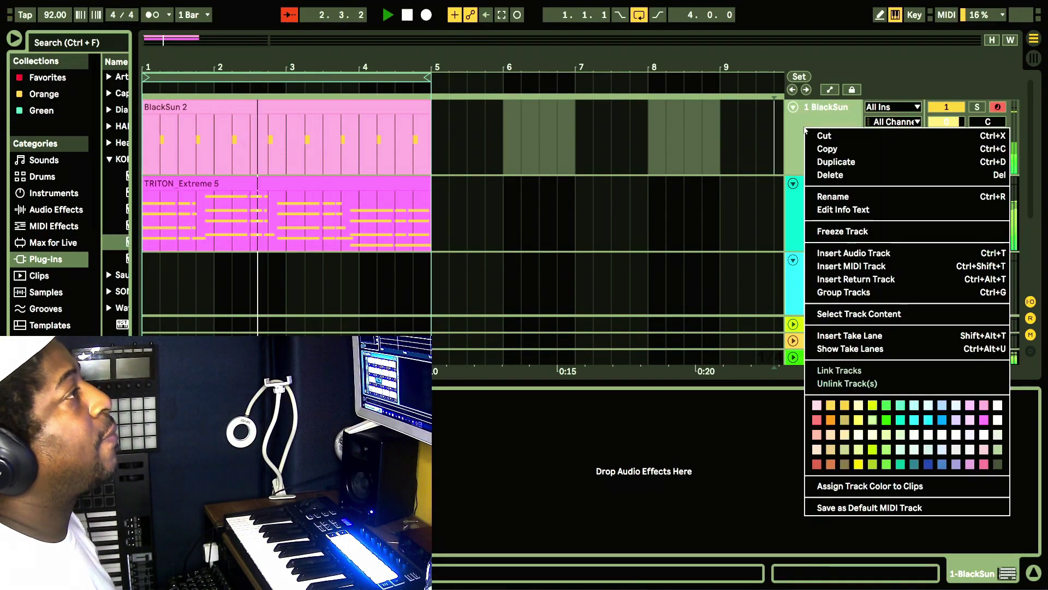
pyautogui.click(822, 161)
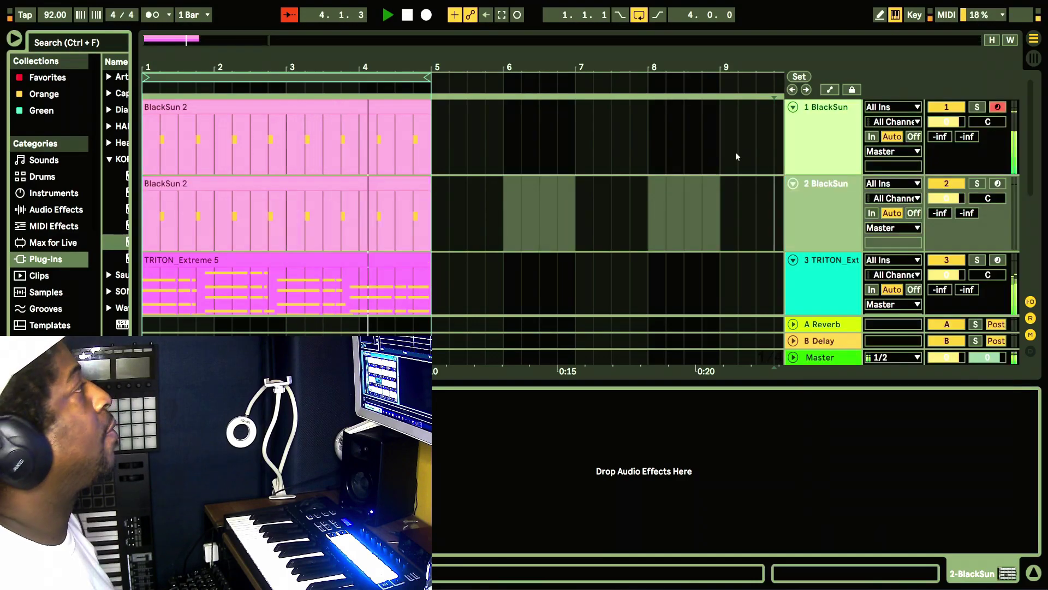
pyautogui.click(369, 185)
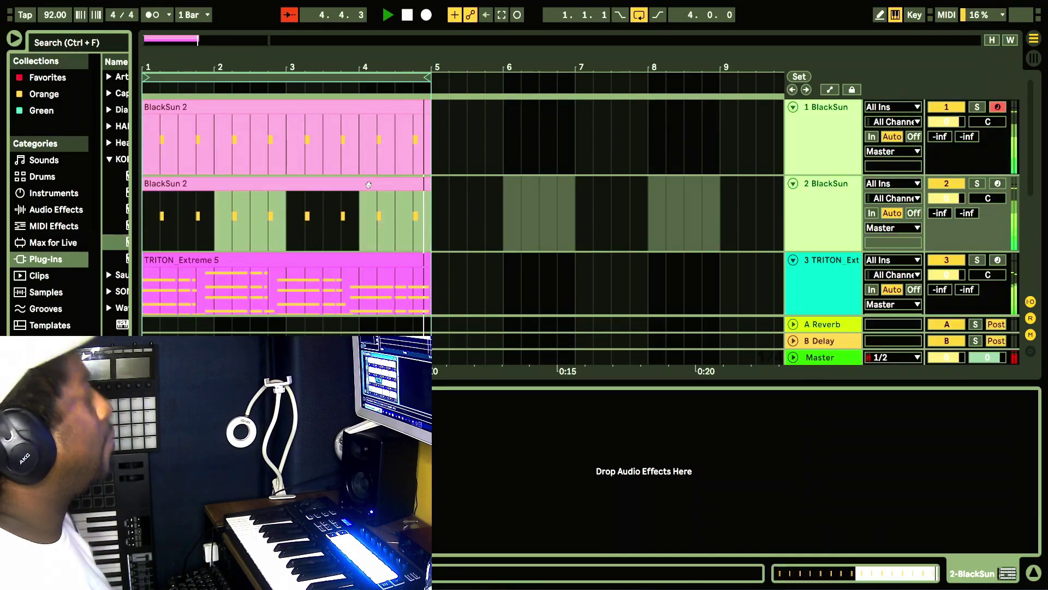
pyautogui.press('Delete')
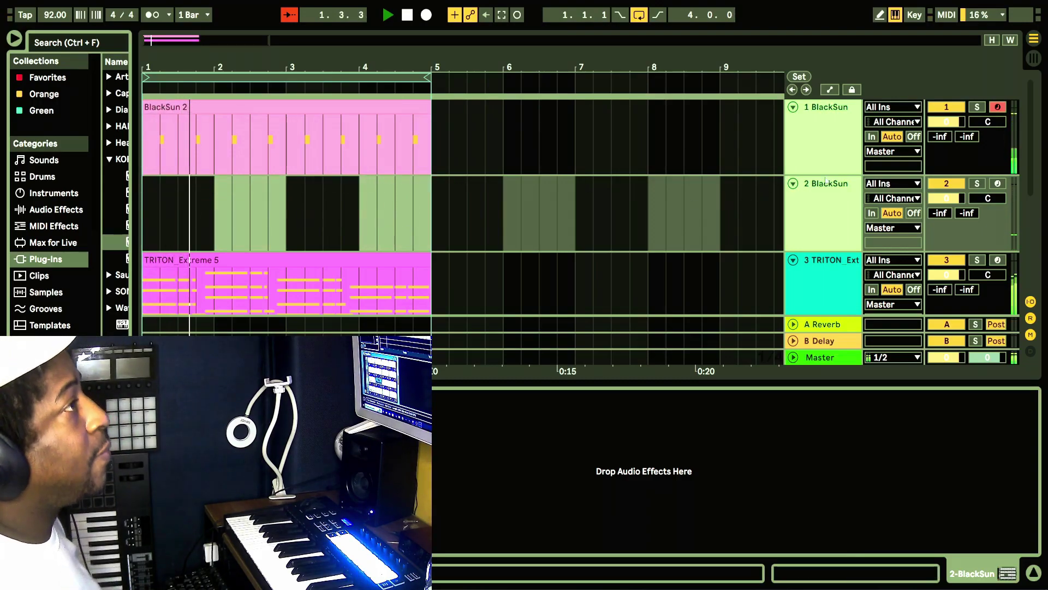
# Step: Arm the duplicated BlackSun track and record a second four-bar drum part on it
pyautogui.click(997, 183)
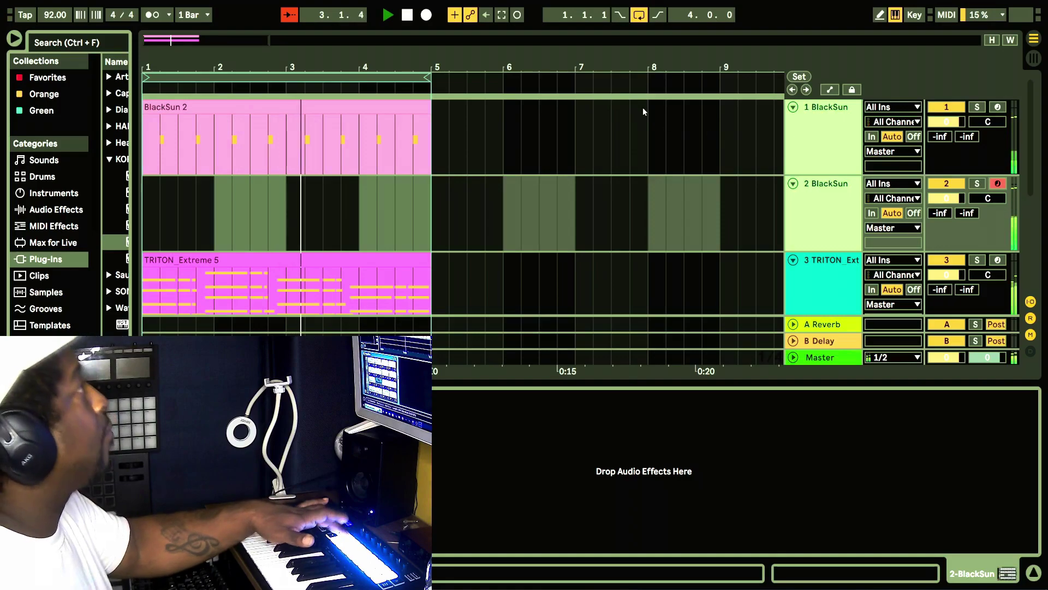
pyautogui.click(406, 15)
pyautogui.click(424, 16)
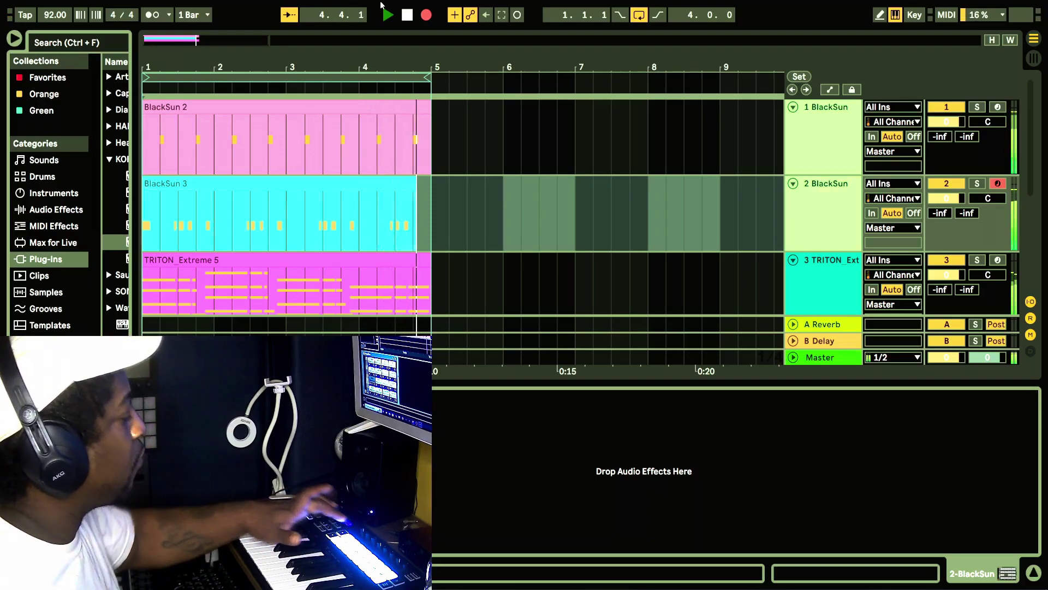
pyautogui.click(426, 15)
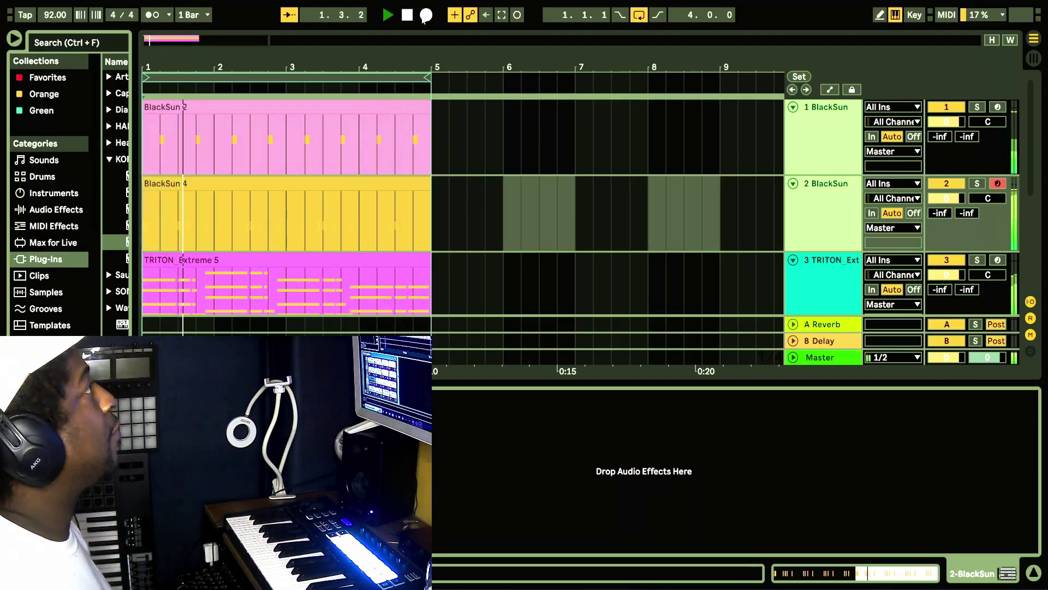
# Step: Delete the two empty audio tracks, 4 Audio and 5 Audio, in Session View
pyautogui.click(1031, 59)
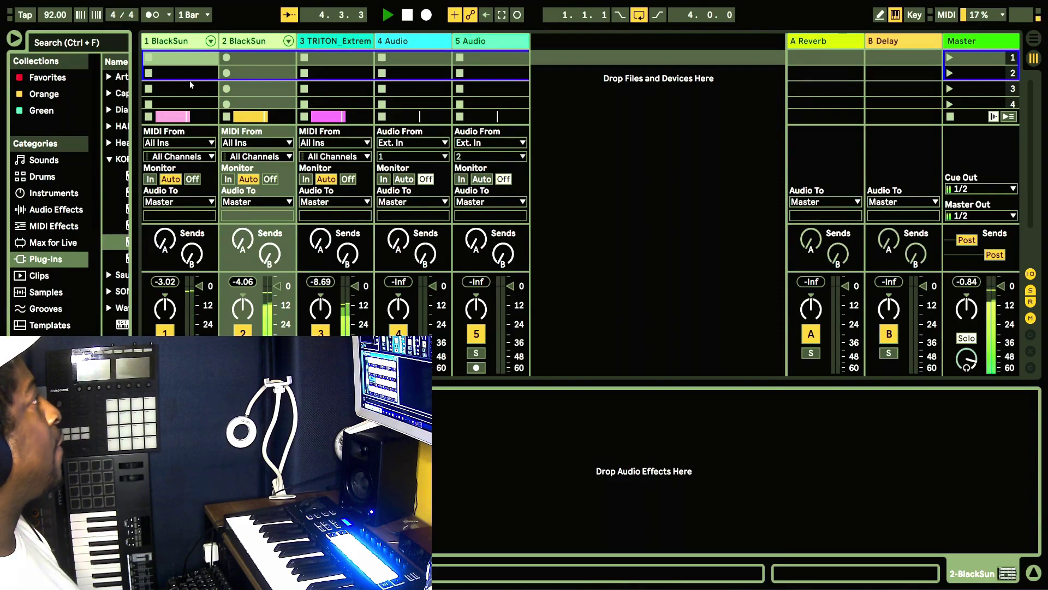
pyautogui.click(197, 43)
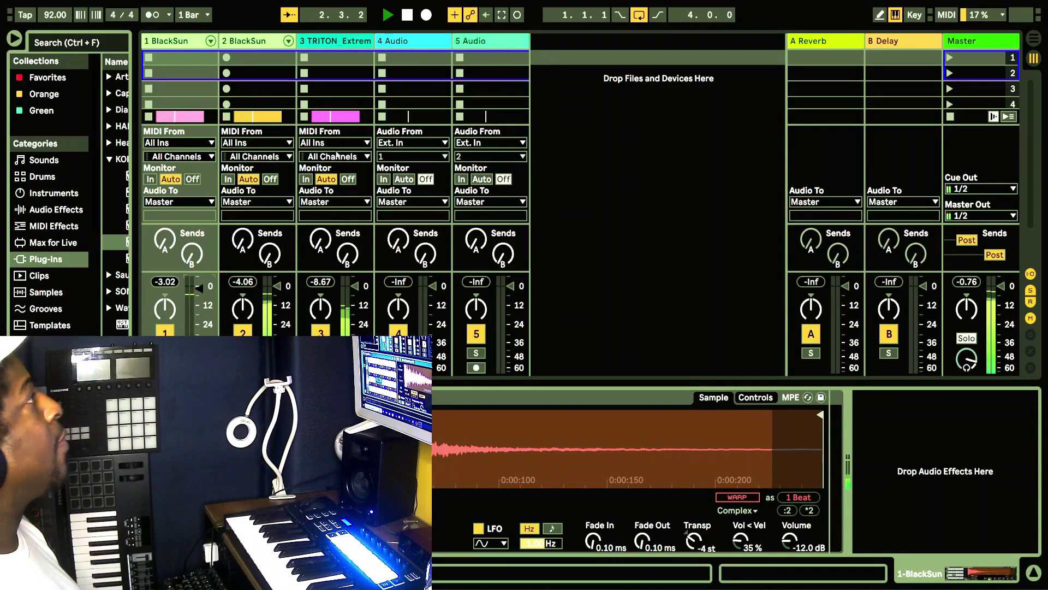
pyautogui.click(401, 62)
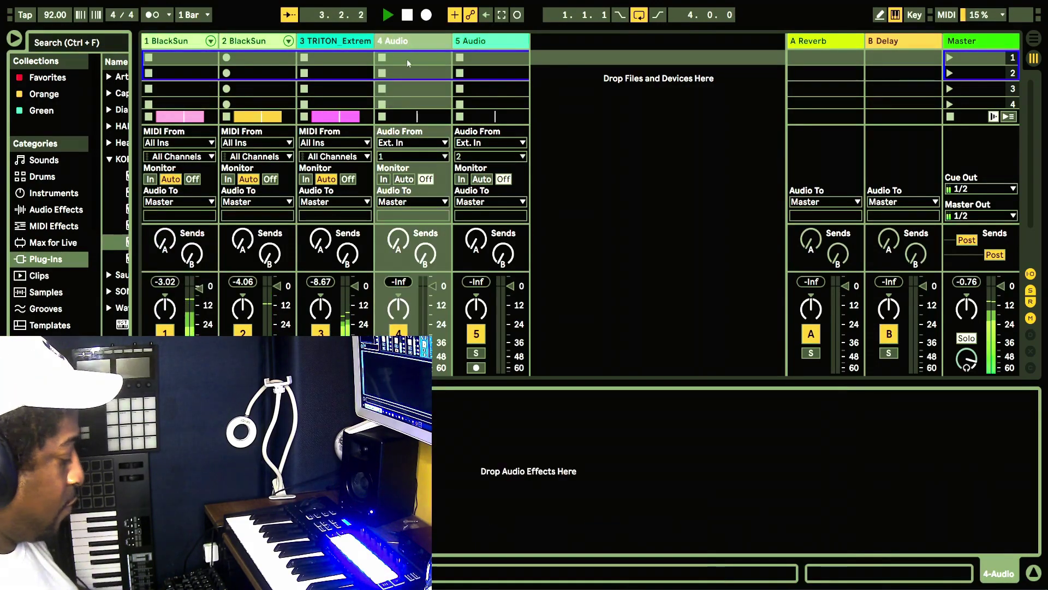
pyautogui.press('Delete')
pyautogui.press('Delete')
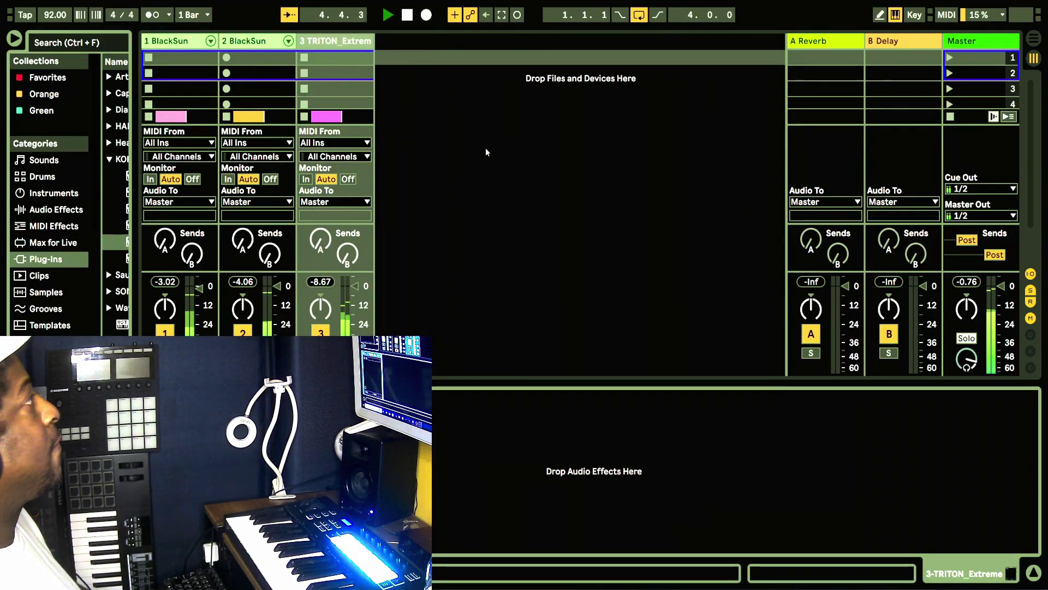
# Step: Widen the browser and load BlackSun.adg from the User Library onto a new track 4
pyautogui.moveTo(132, 218); pyautogui.dragTo(204, 220)
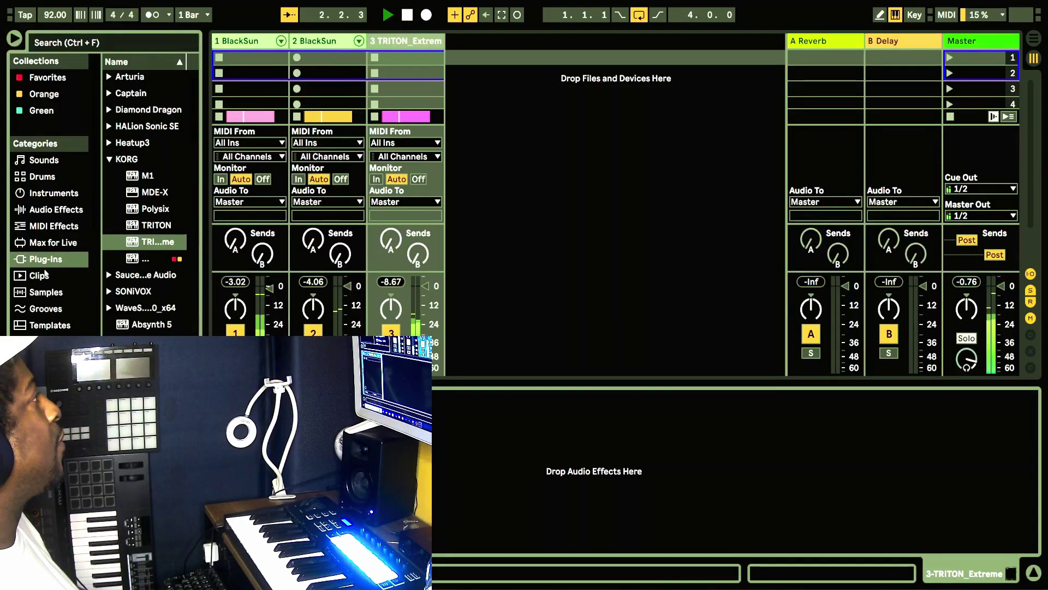
pyautogui.scroll(-3, 44, 269)
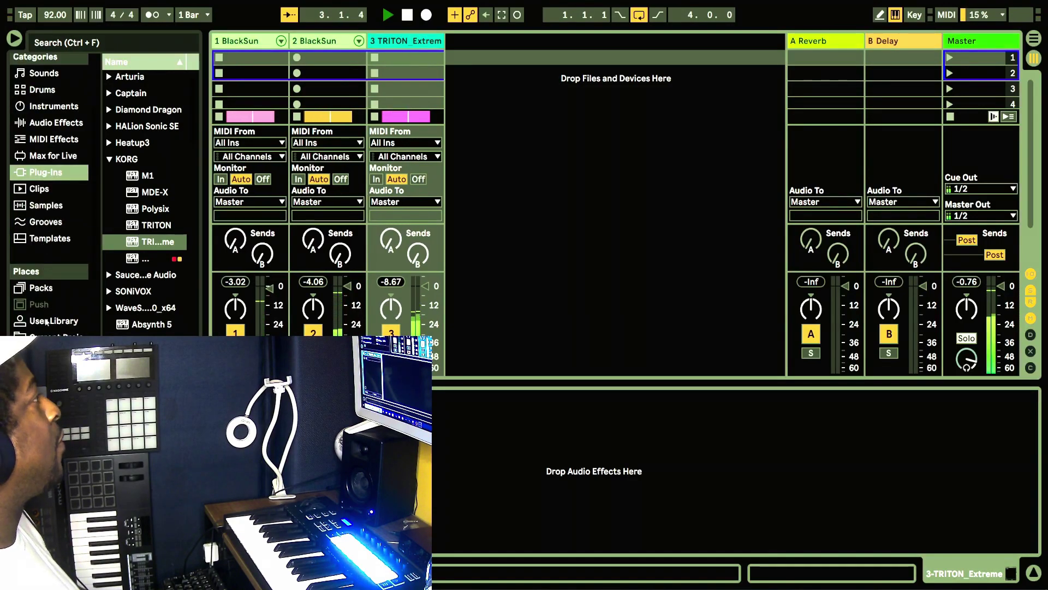
pyautogui.click(48, 323)
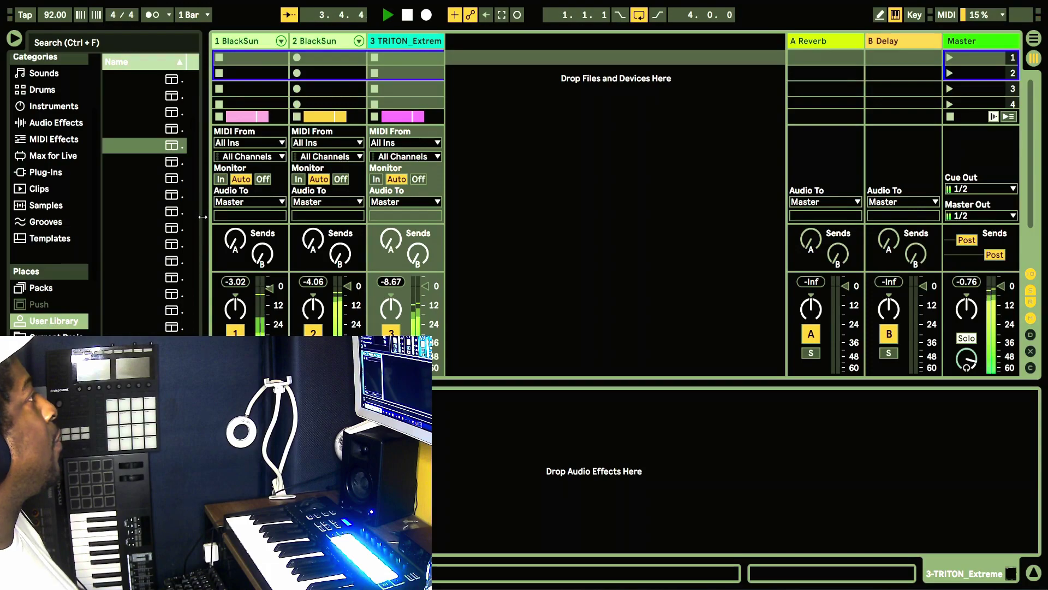
pyautogui.moveTo(202, 212); pyautogui.dragTo(310, 210)
pyautogui.click(221, 148)
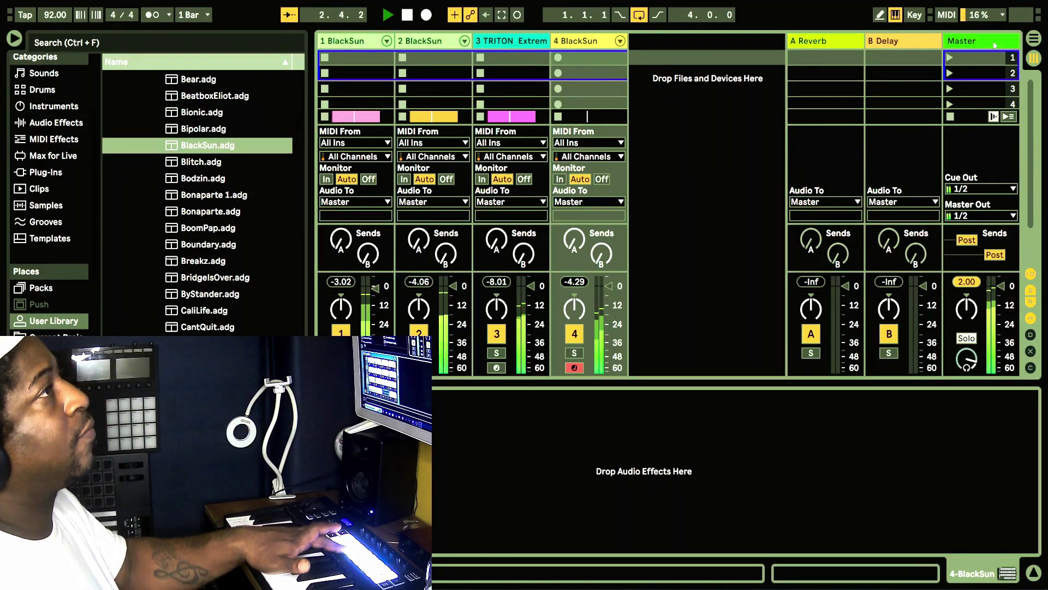
# Step: Record a four-bar drum part on track 4 BlackSun in the Arrangement, starting from bar 1
pyautogui.click(1033, 39)
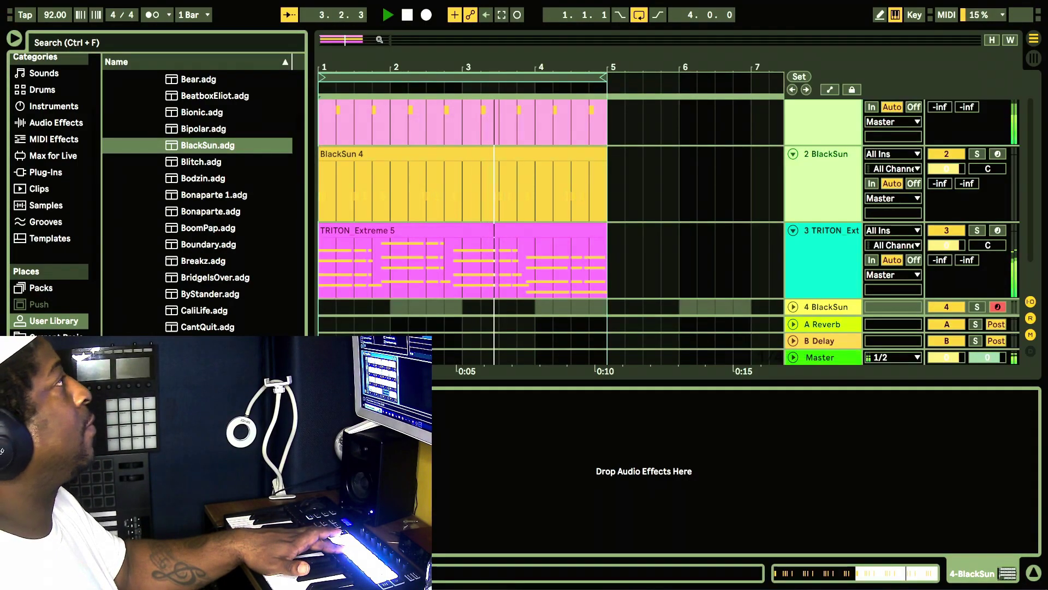
pyautogui.click(407, 14)
pyautogui.scroll(-2, 507, 194)
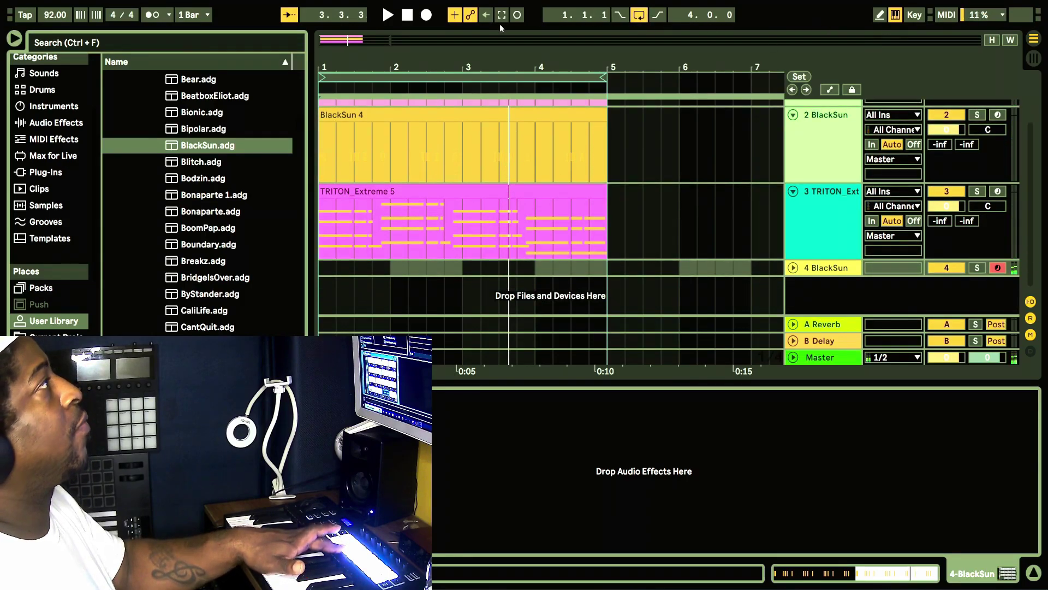
pyautogui.click(420, 17)
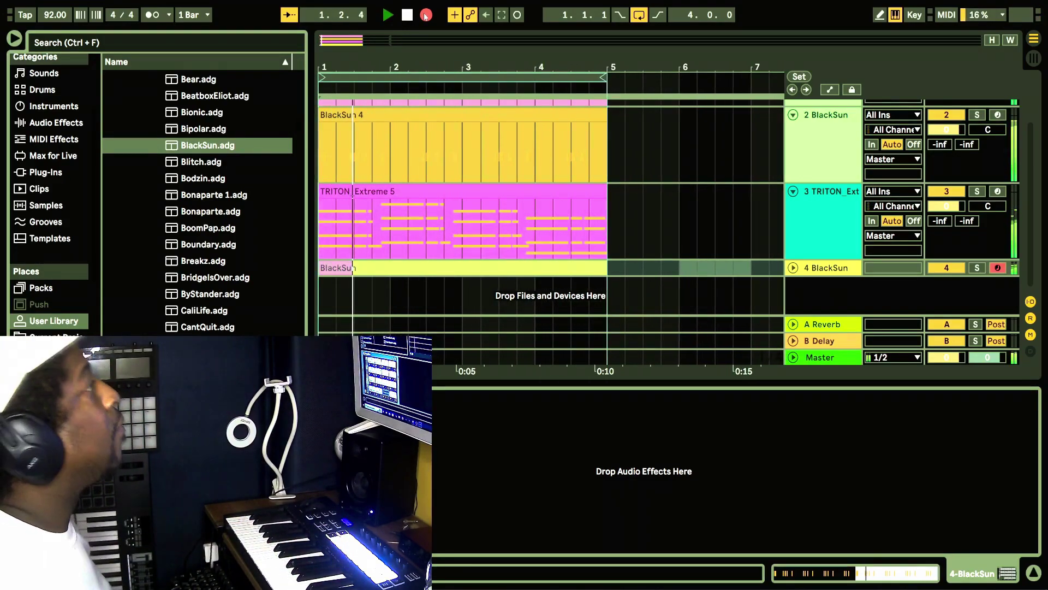
pyautogui.click(427, 16)
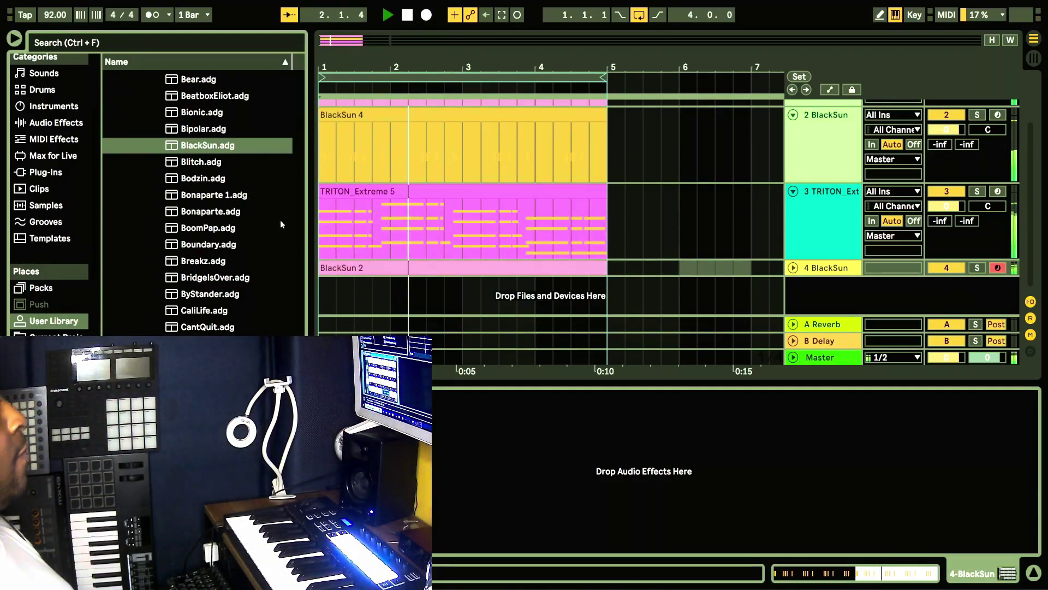
# Step: Add BlackSun.adg as a new track 5 below the others and lower its volume to about -12 dB
pyautogui.moveTo(228, 144); pyautogui.dragTo(348, 287)
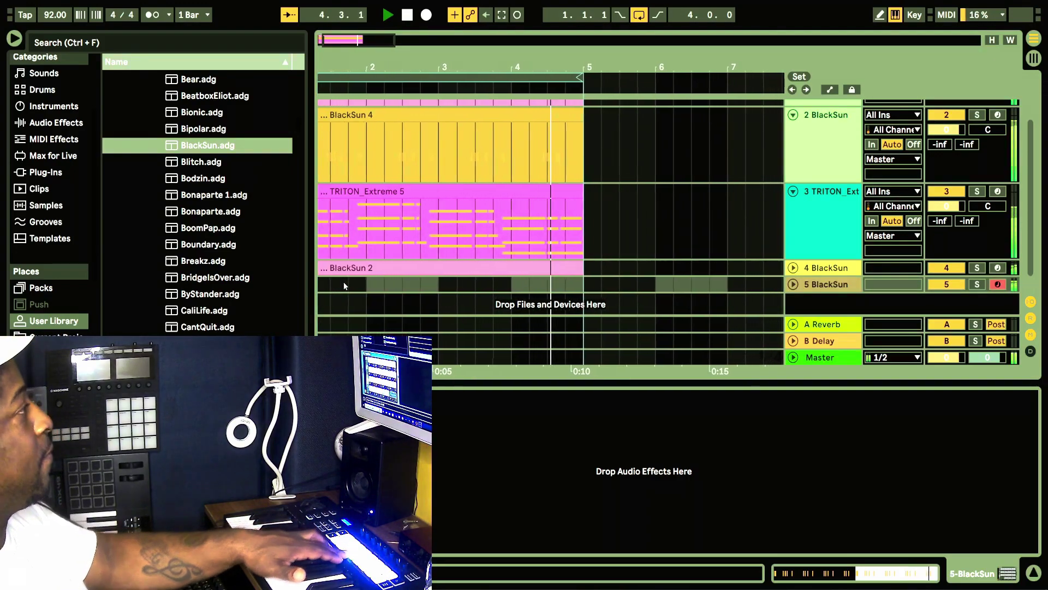
pyautogui.click(1034, 60)
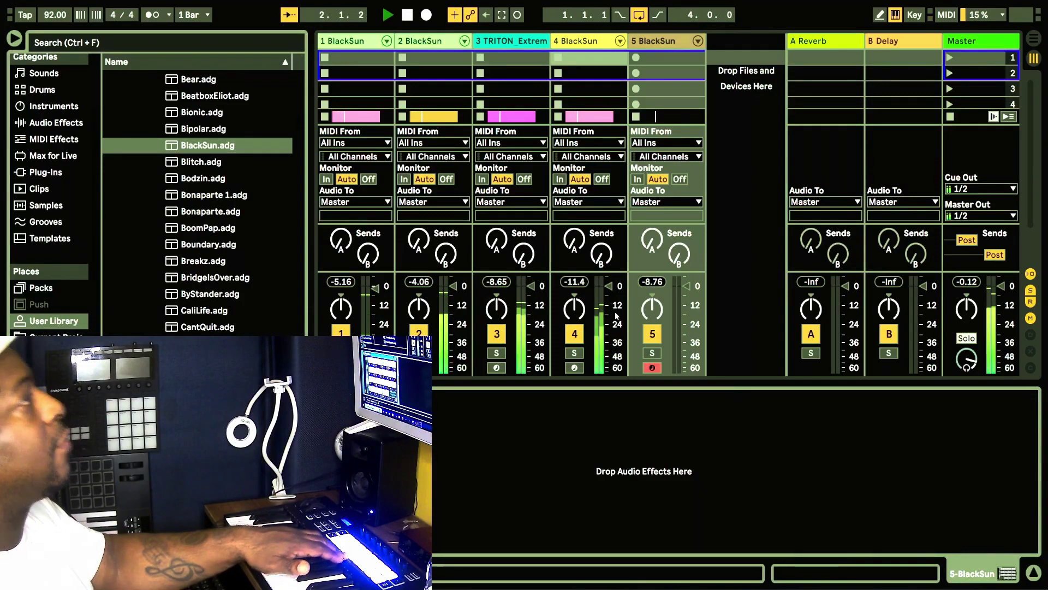
pyautogui.moveTo(687, 288); pyautogui.dragTo(687, 305)
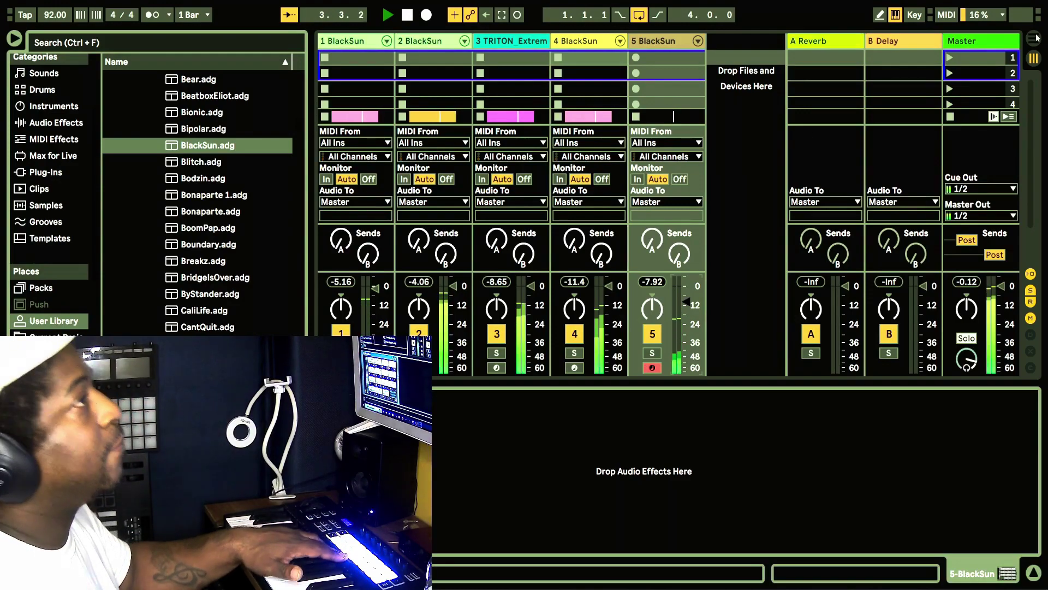
# Step: Restart from bar 1 in the Arrangement and record a drum part on track 5 BlackSun
pyautogui.press('Tab')
pyautogui.click(411, 16)
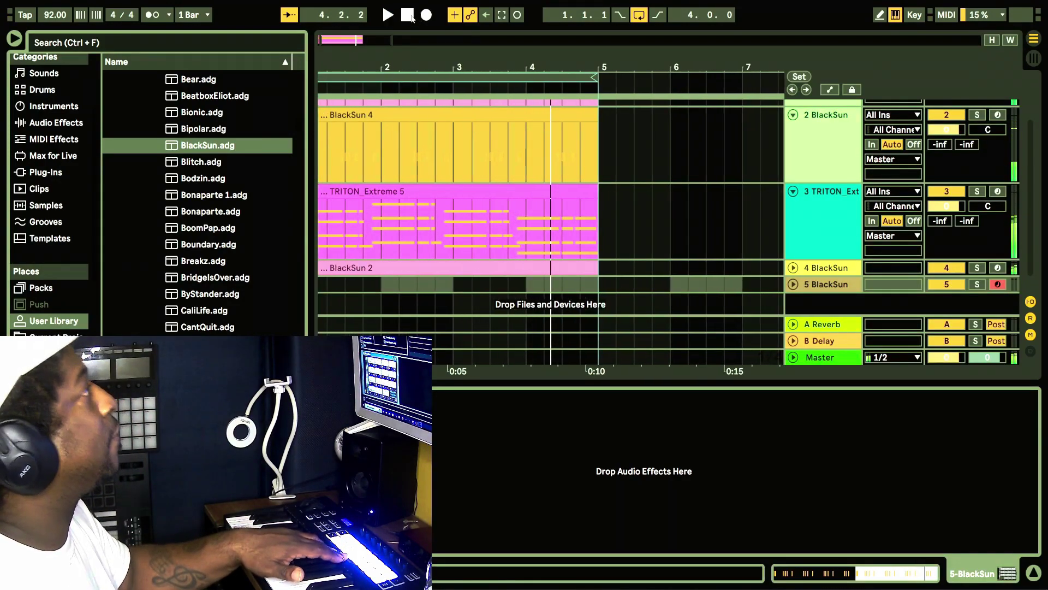
pyautogui.click(426, 16)
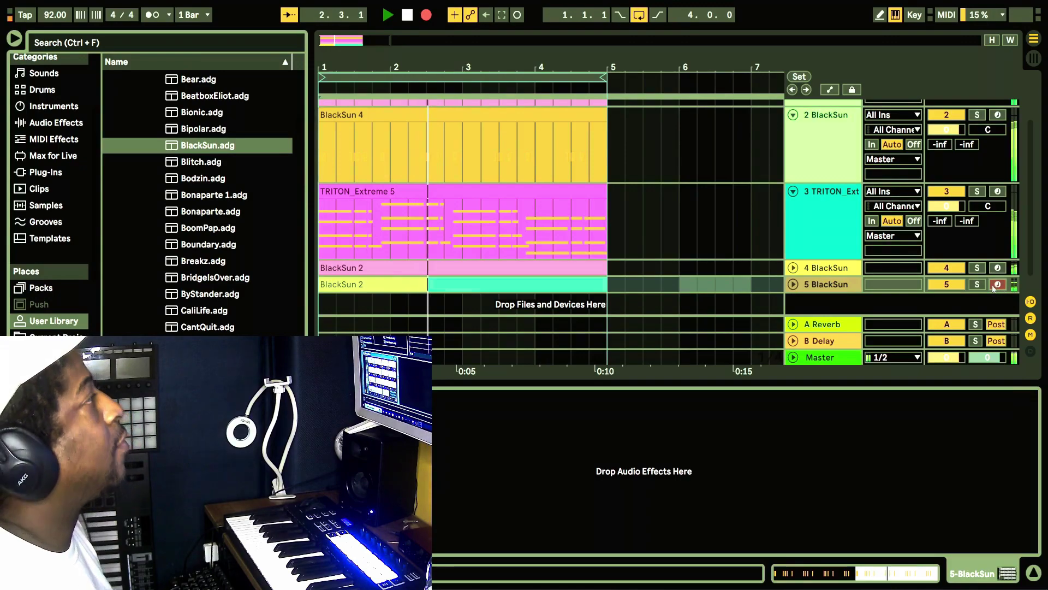
# Step: Add BlackSun.adg as a new track 6 below track 5, and stop the running recording
pyautogui.scroll(-1, 412, 131)
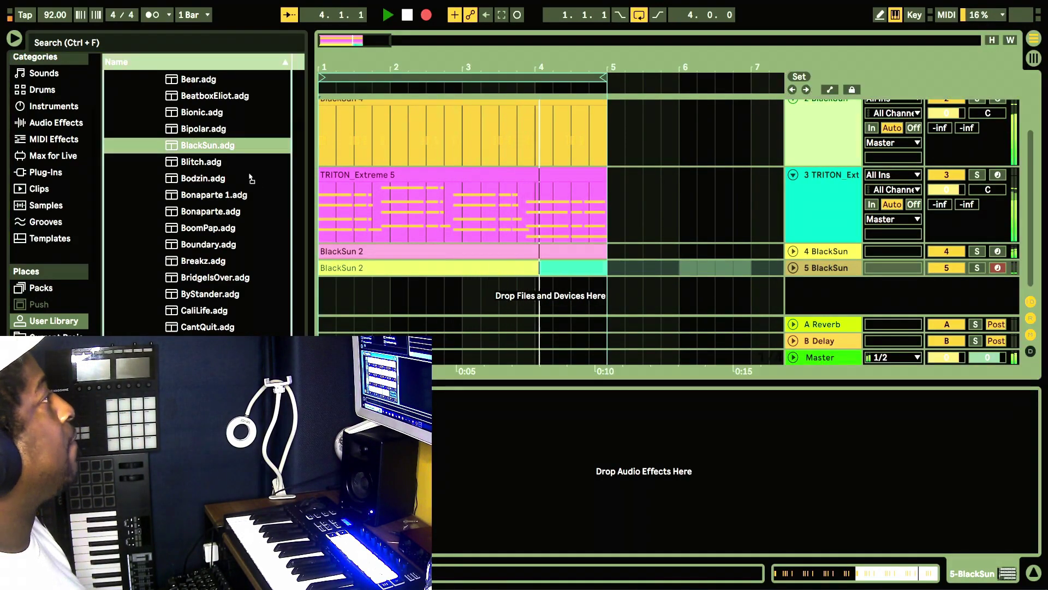
pyautogui.click(346, 287)
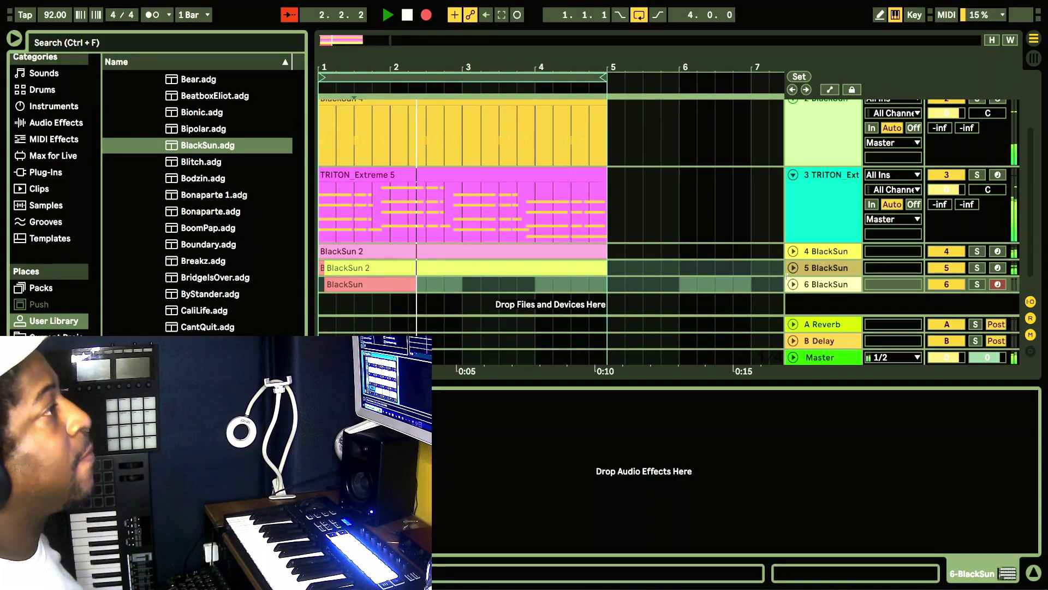
pyautogui.press('space')
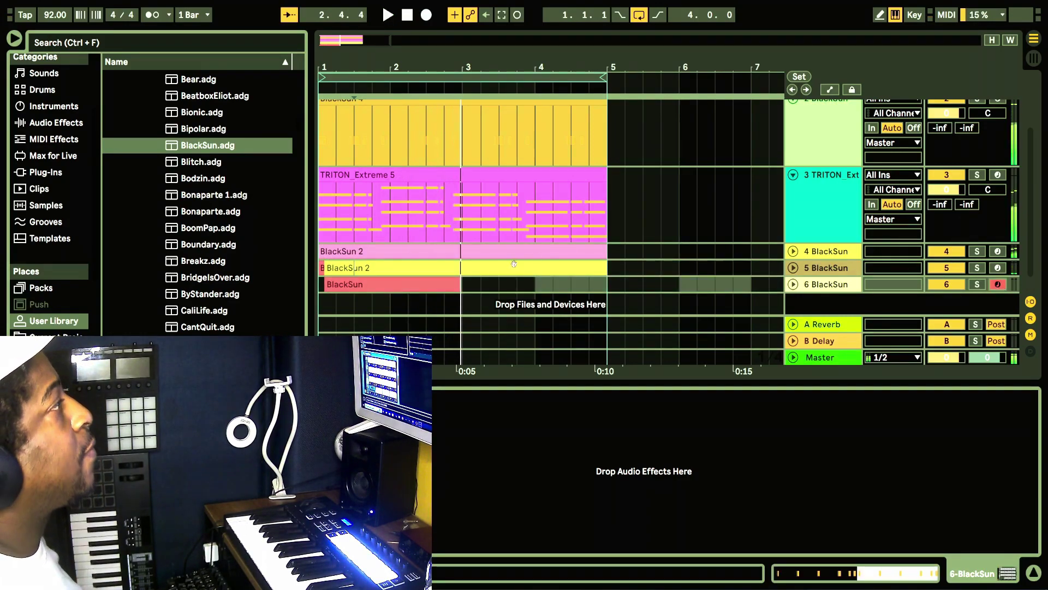